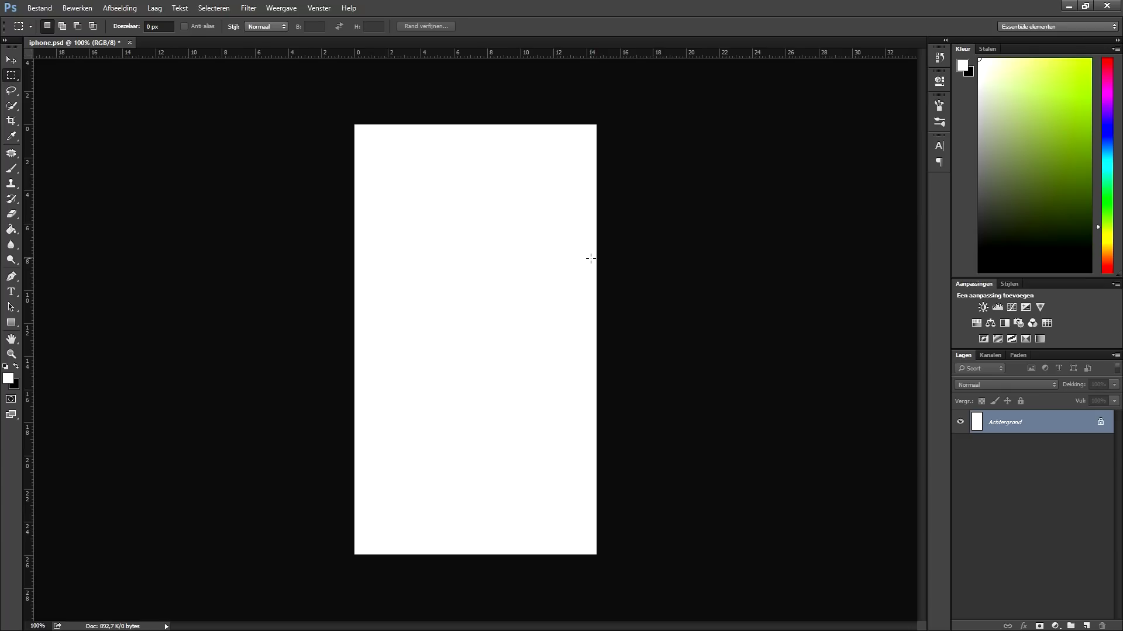
- Stretch the placed blue texture to the canvas top and bottom edges and commit the transform
scroll(529, 235, down, 2)
scroll(541, 268, up, 5)
scroll(548, 261, down, 2)
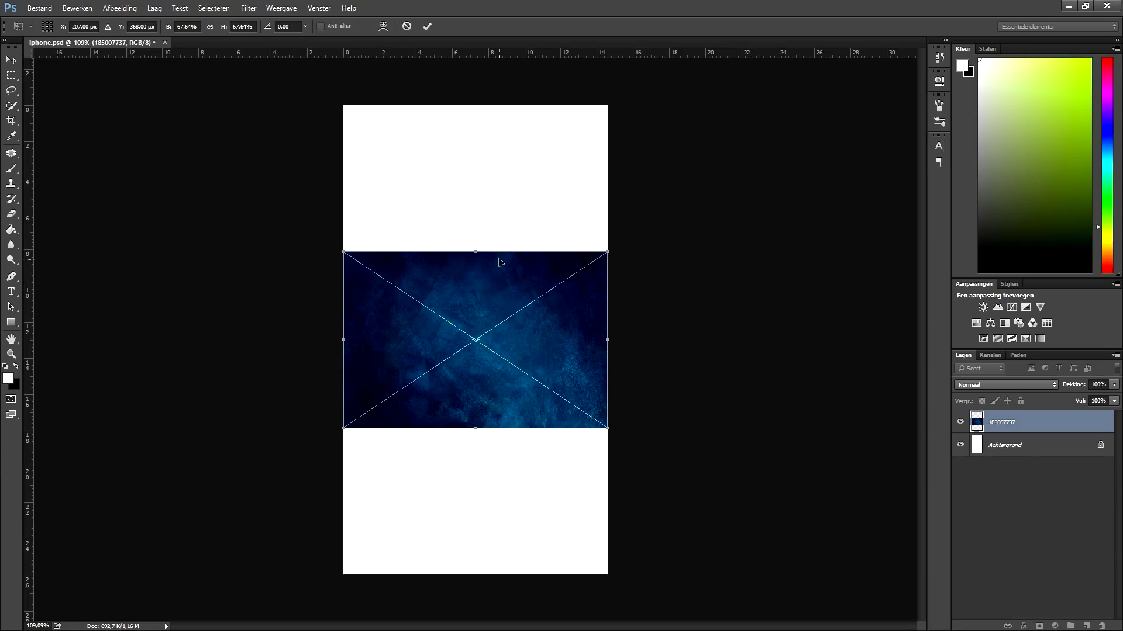
drag(471, 251, 471, 105)
drag(476, 429, 476, 574)
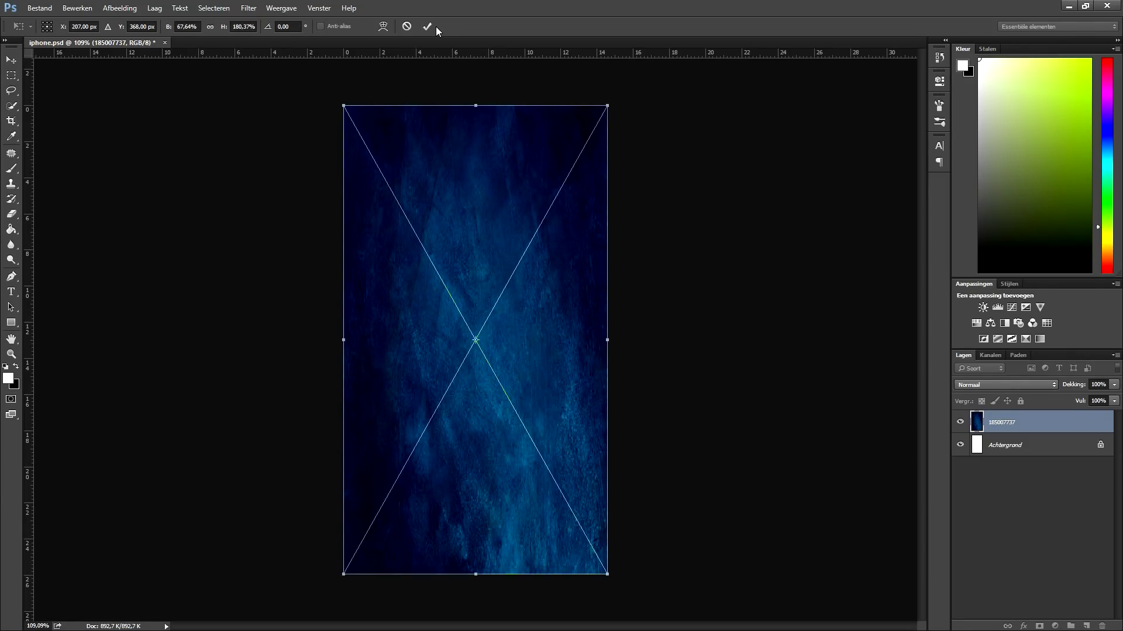
click(427, 26)
- Apply a Gaussian Blur (Gaussiaans vervagen) to the blue background, adjusting its Straal radius
click(252, 10)
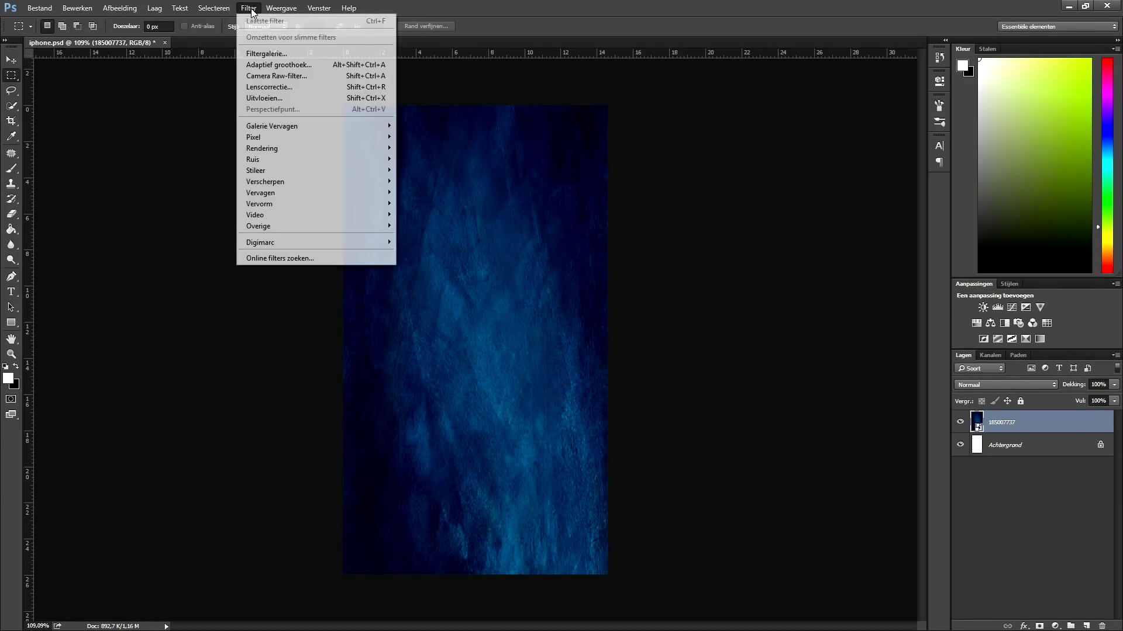
mouse_move(348, 194)
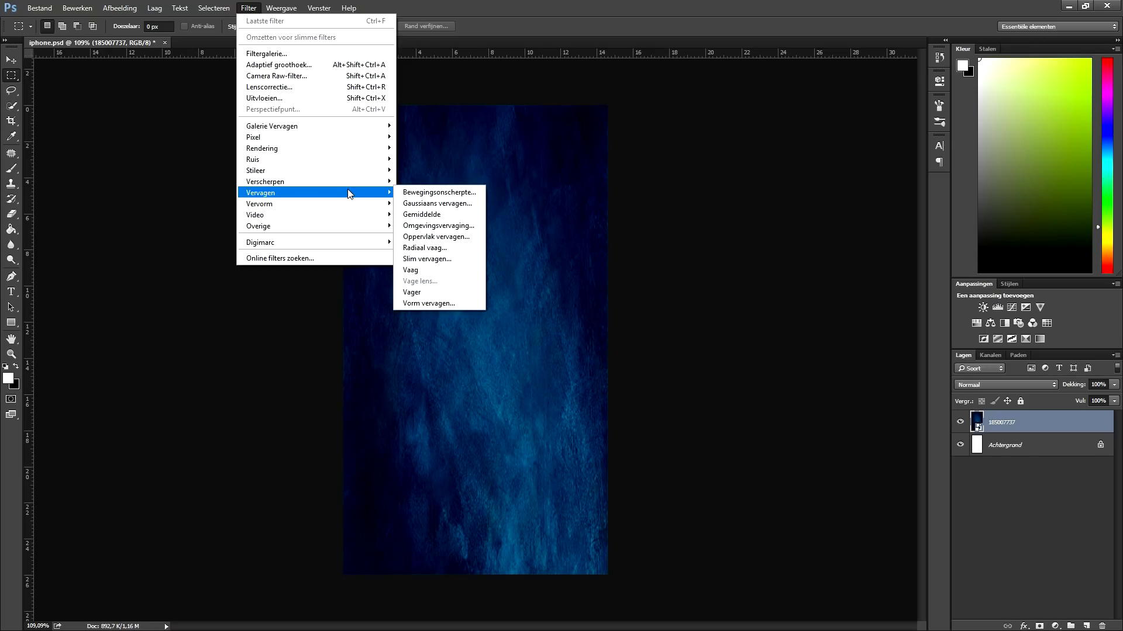
click(426, 205)
drag(760, 331, 738, 330)
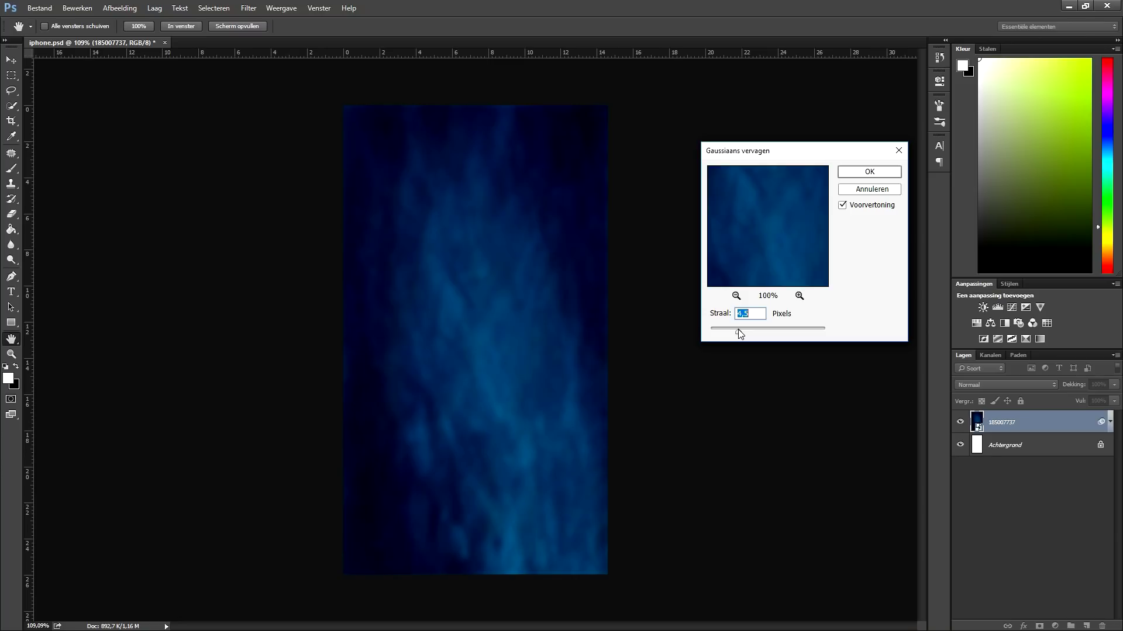
click(867, 173)
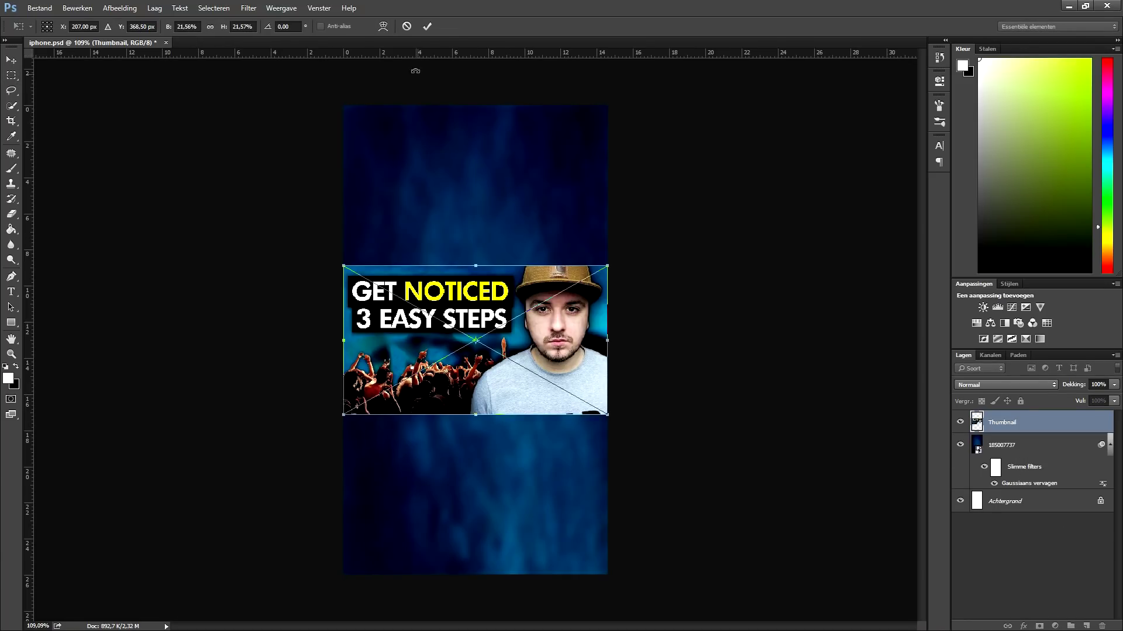
- Commit the thumbnail's placement and give its layer Outer Glow and Drop Shadow styles
click(428, 27)
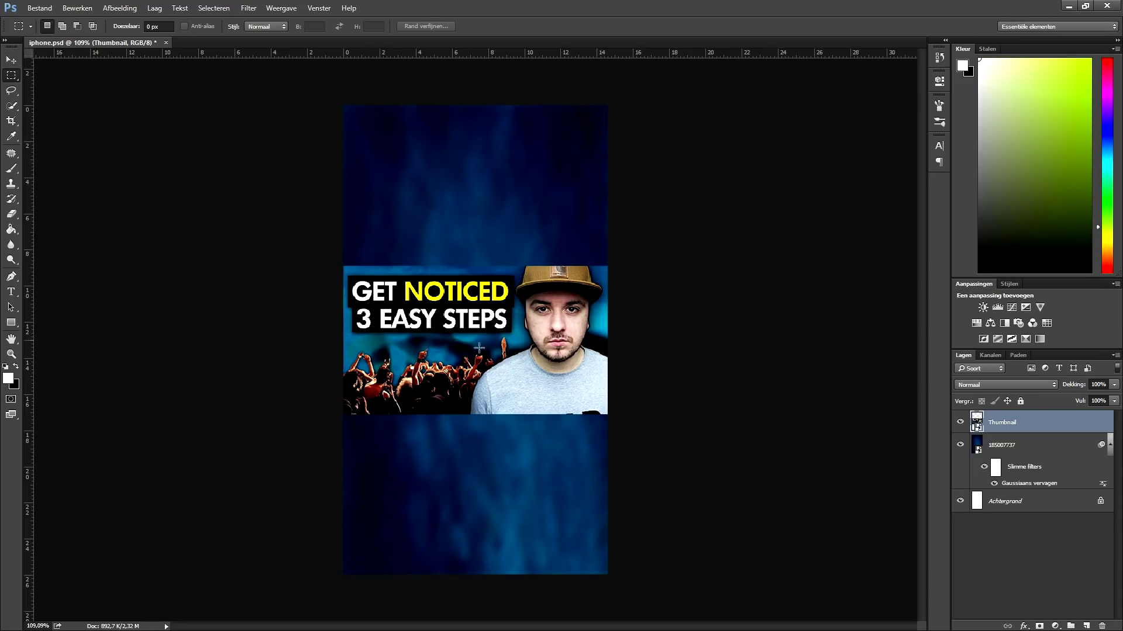
right_click(1004, 426)
click(1051, 35)
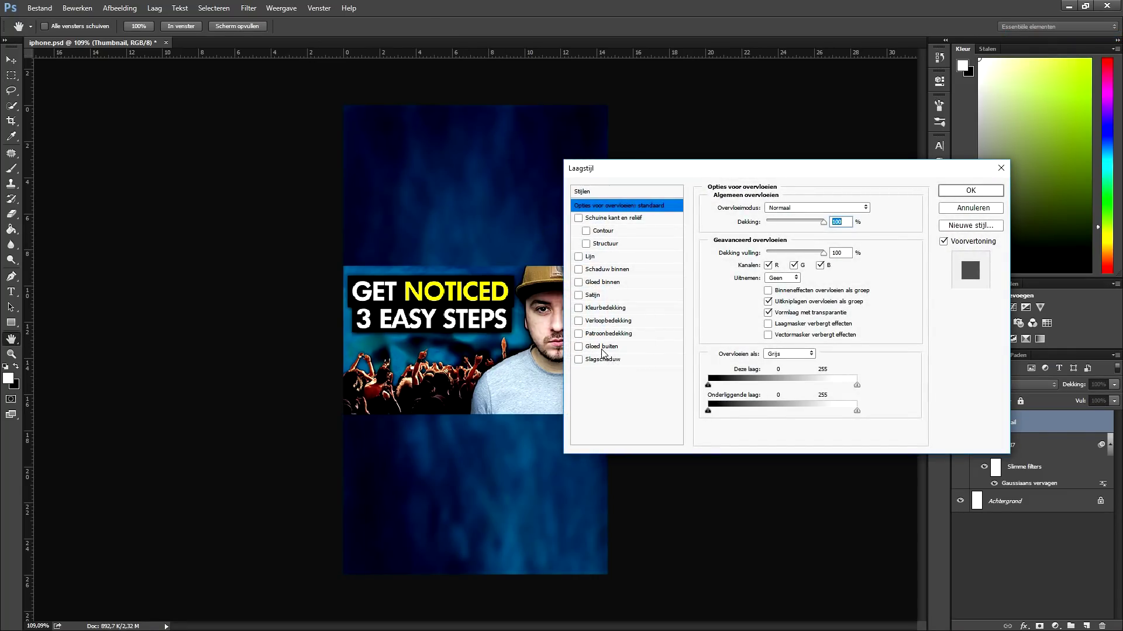
click(603, 347)
click(605, 360)
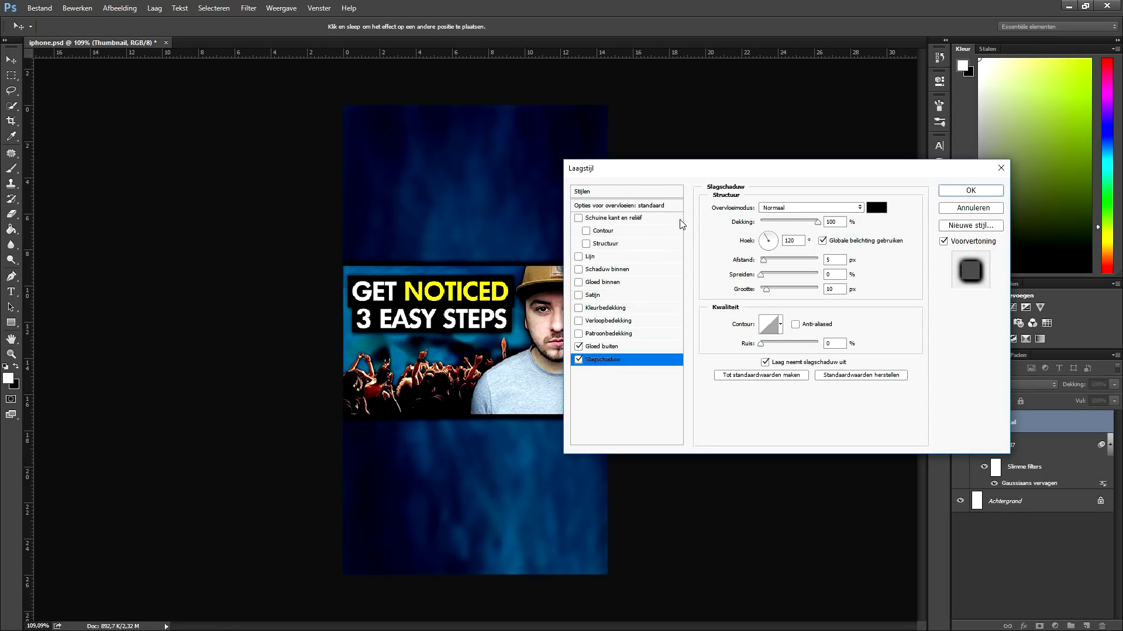
click(971, 190)
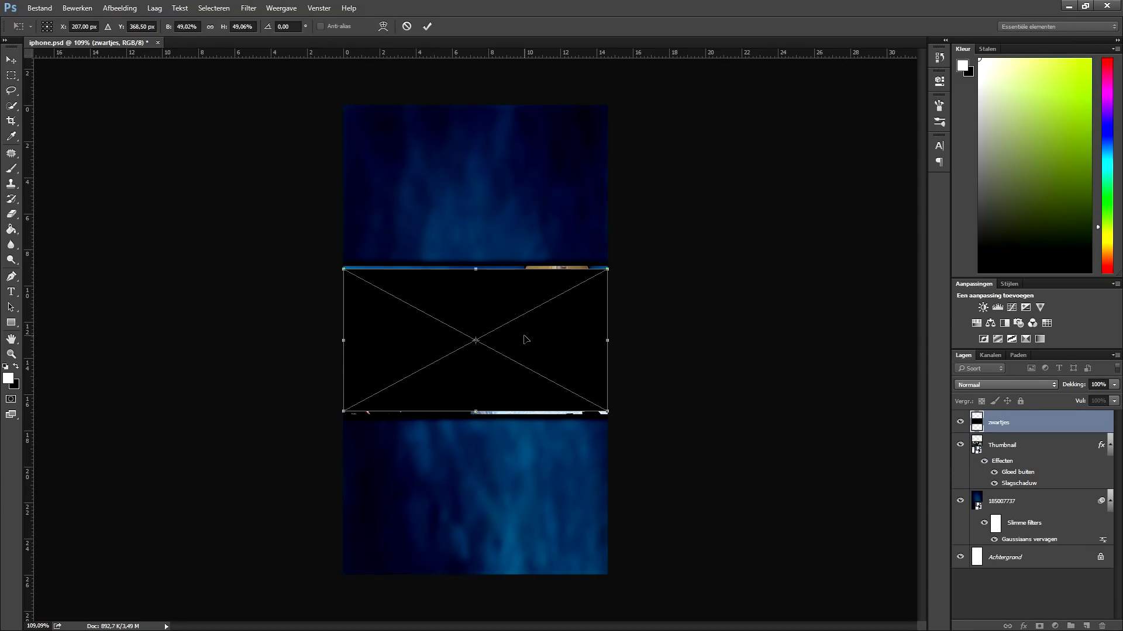
- Resize the black zwartjes bar into a thin stripe above the thumbnail at 70% opacity
drag(523, 334, 524, 188)
drag(475, 265, 498, 182)
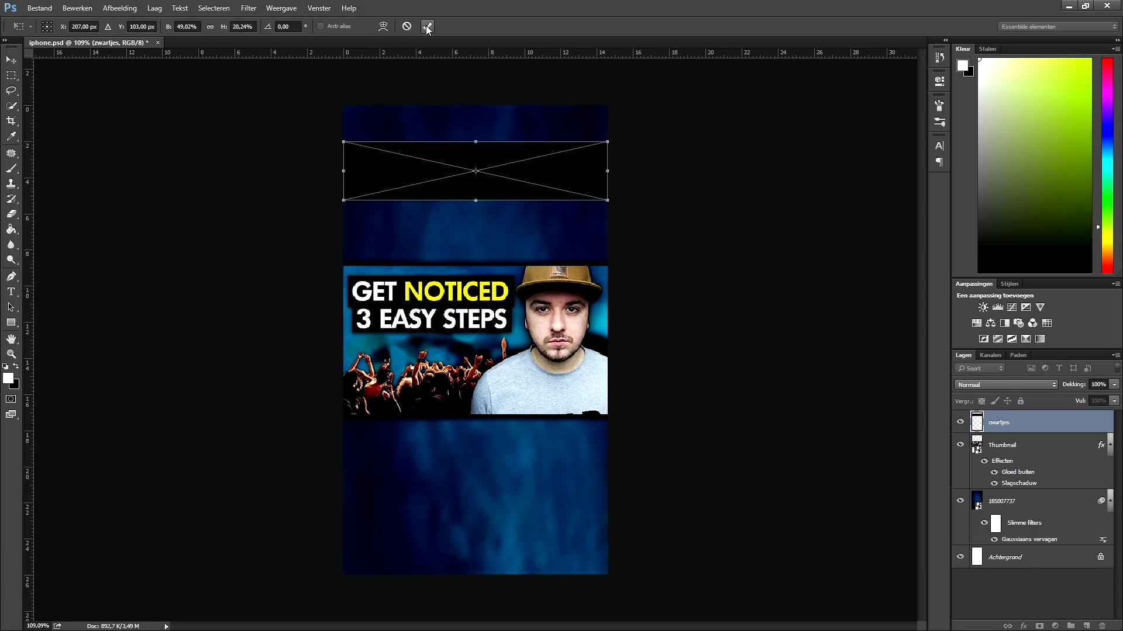
click(428, 27)
mouse_move(1113, 385)
mouse_down()
mouse_move(1113, 398)
mouse_move(1097, 400)
mouse_up()
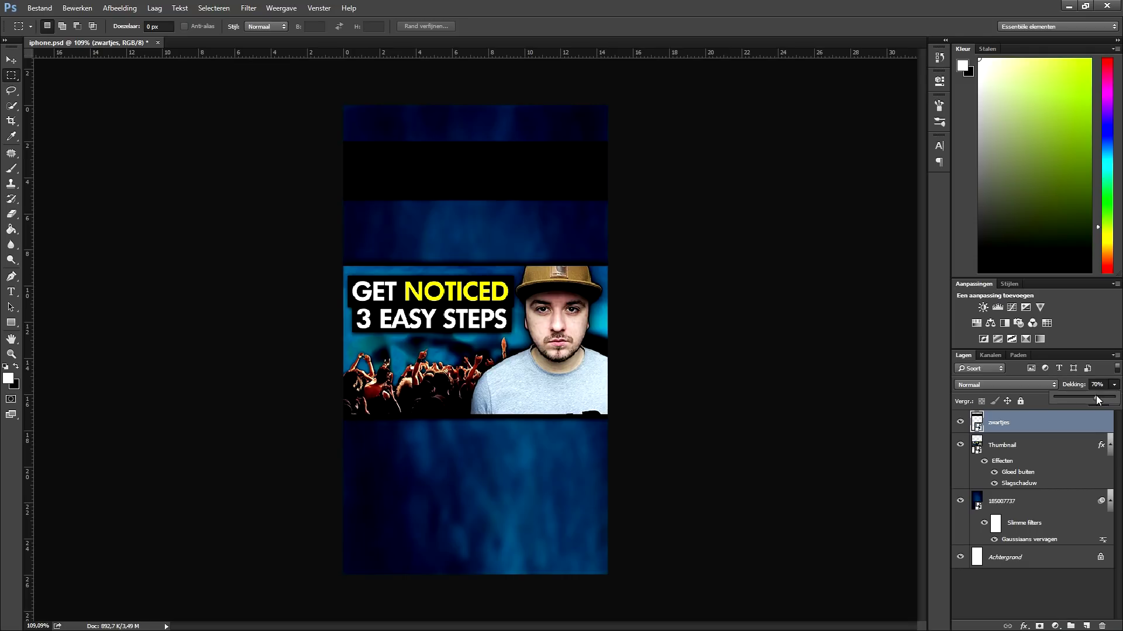
- Duplicate the black bar layer and move the copy below the thumbnail
right_click(1028, 425)
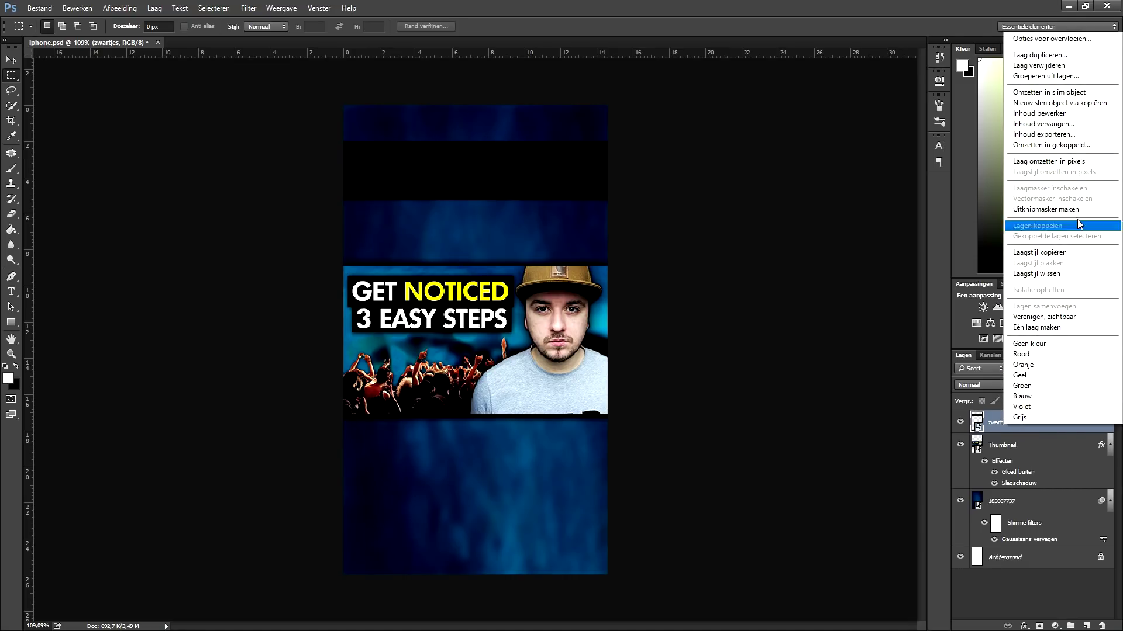
click(1052, 56)
key(Return)
drag(492, 182, 477, 510)
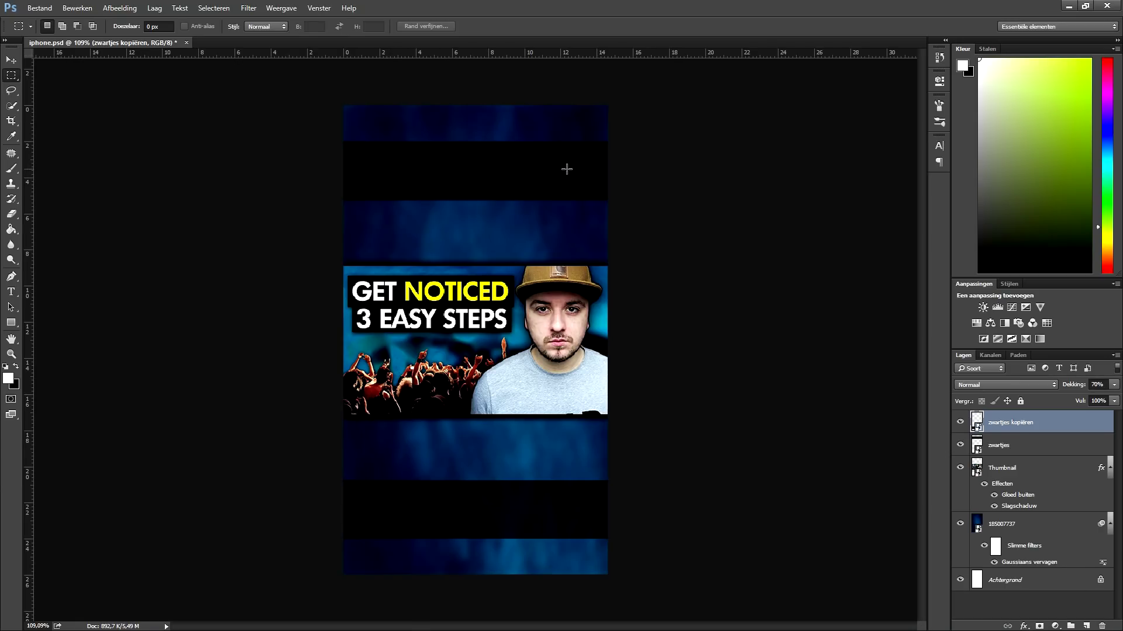
ctrl+click(524, 500)
scroll(666, 288, down, 4)
scroll(590, 303, up, 4)
scroll(611, 299, up, 1)
click(47, 11)
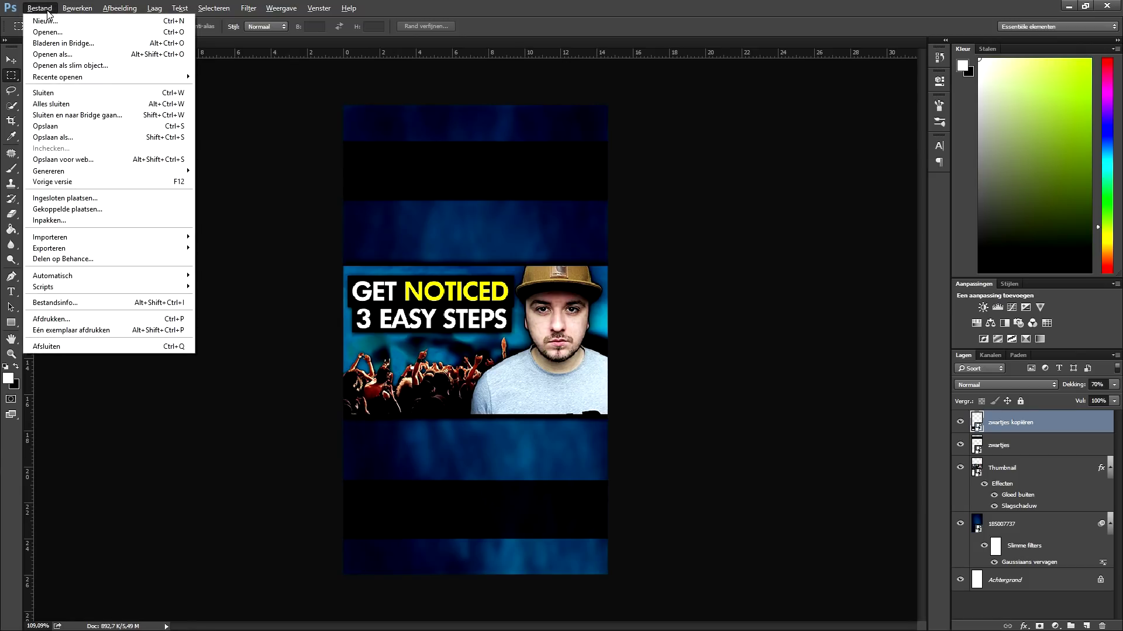
- Save the design under the name 'Instagram Story' with JPEG chosen as the format
click(116, 141)
text(Ins)
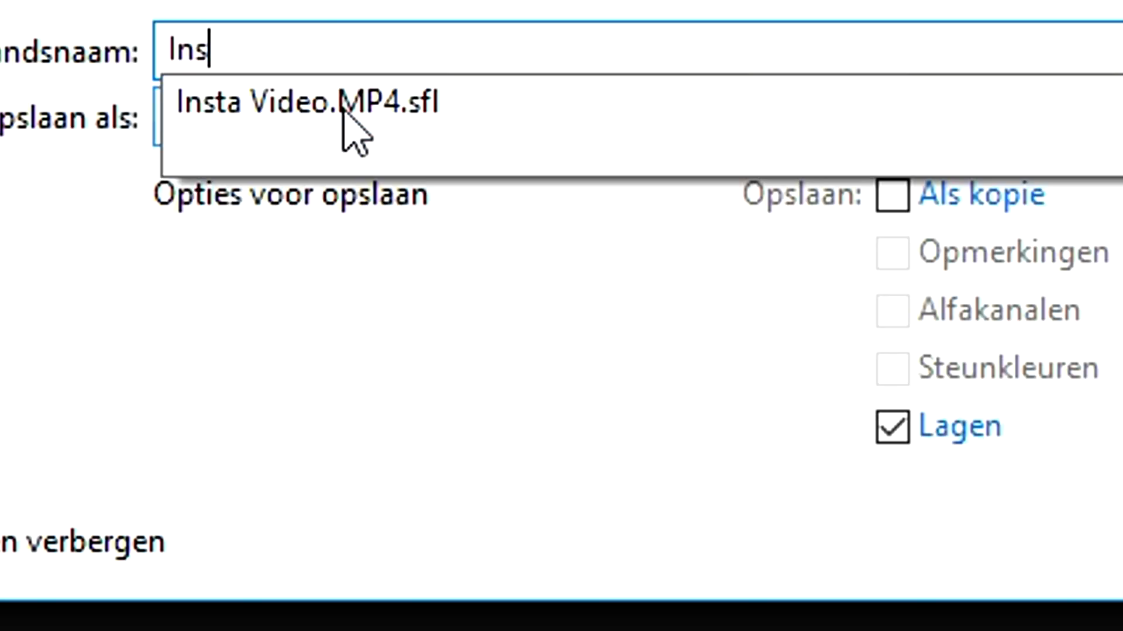
text(tagram Story)
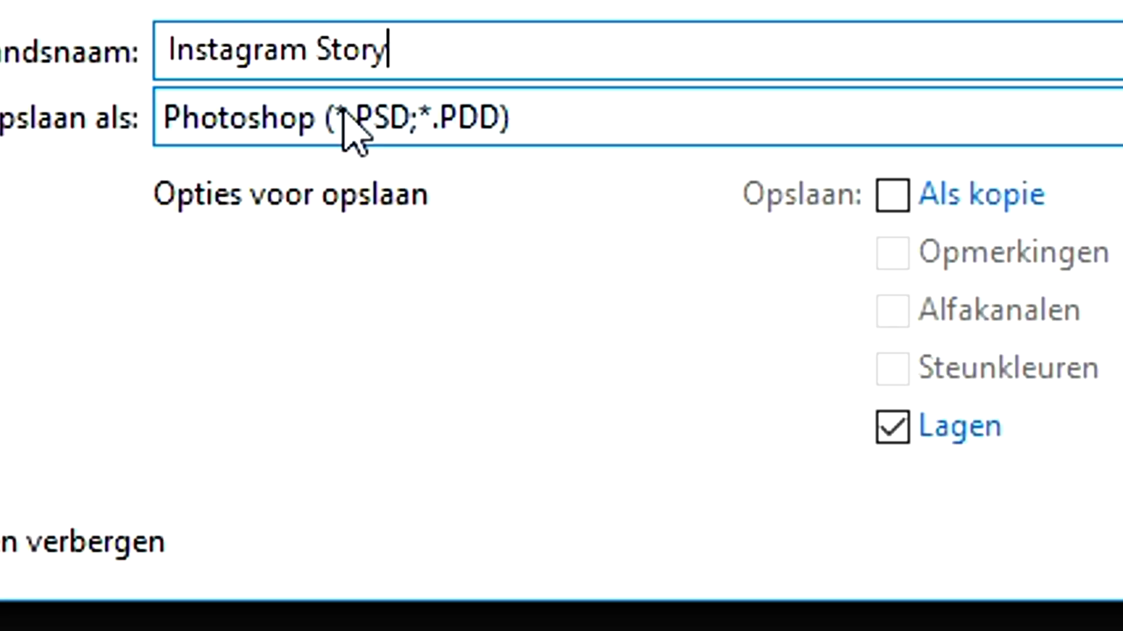
click(264, 133)
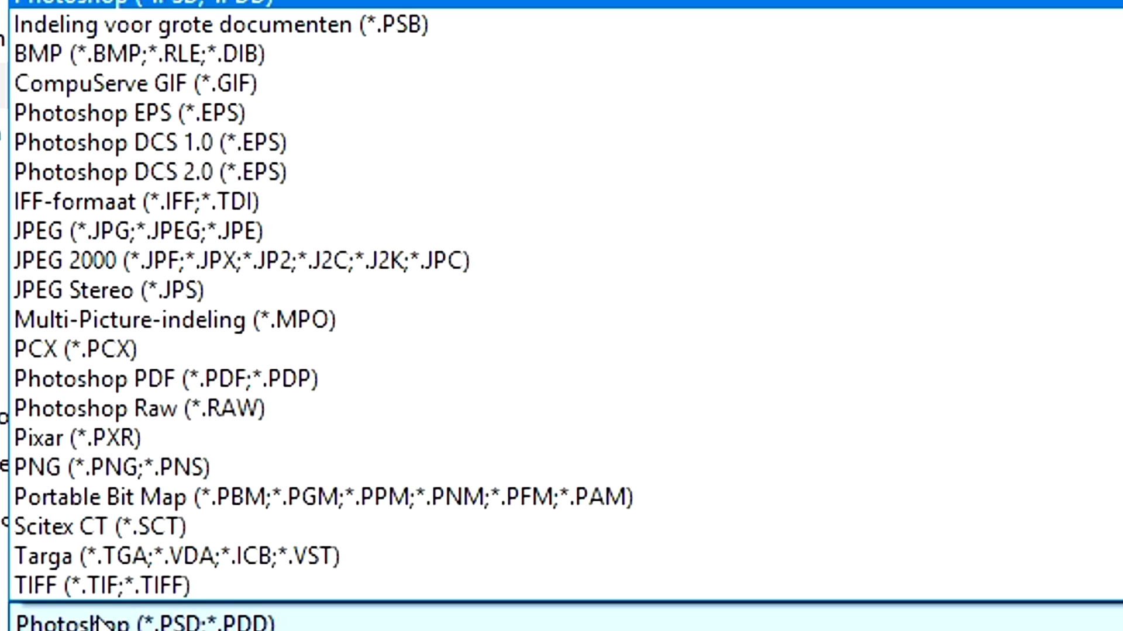
click(78, 234)
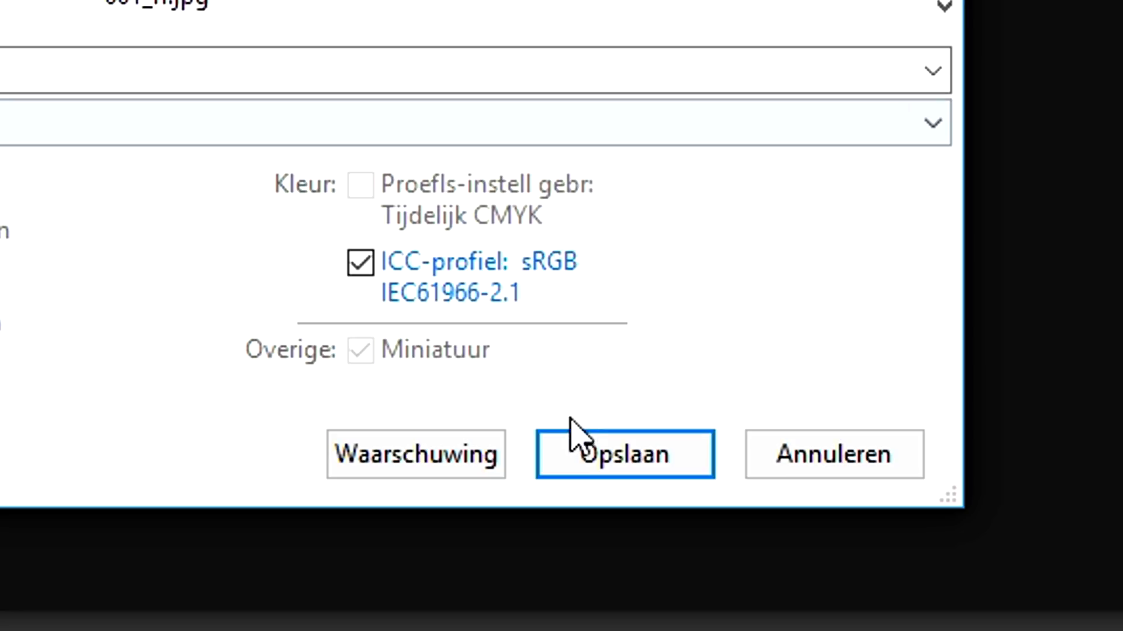
click(592, 464)
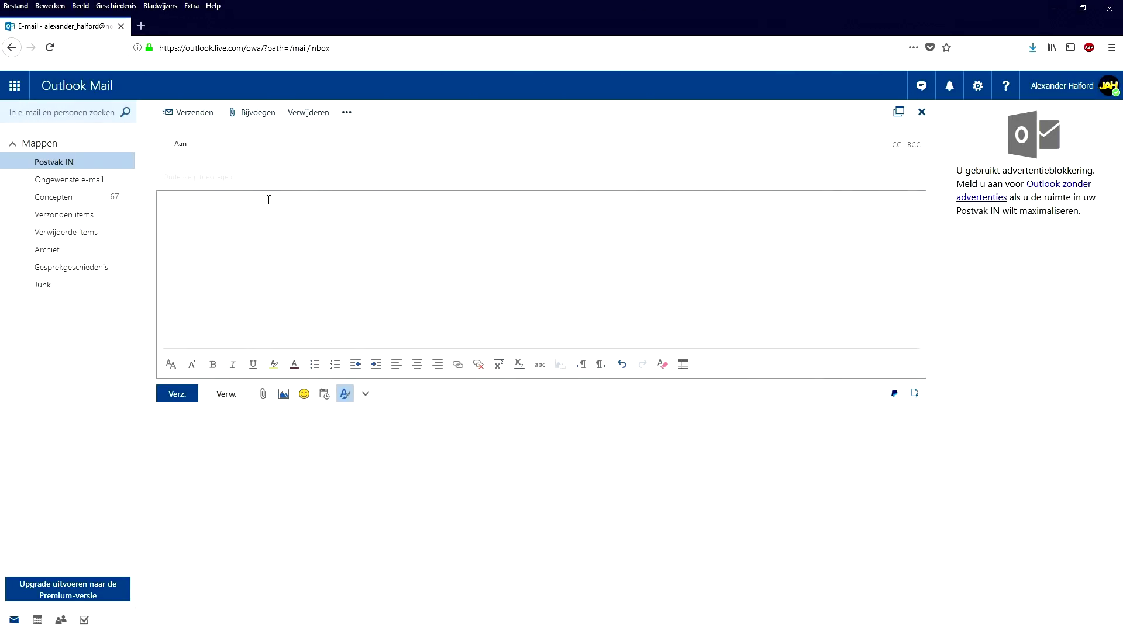
- Address the new Outlook message to your own e-mail account
click(263, 175)
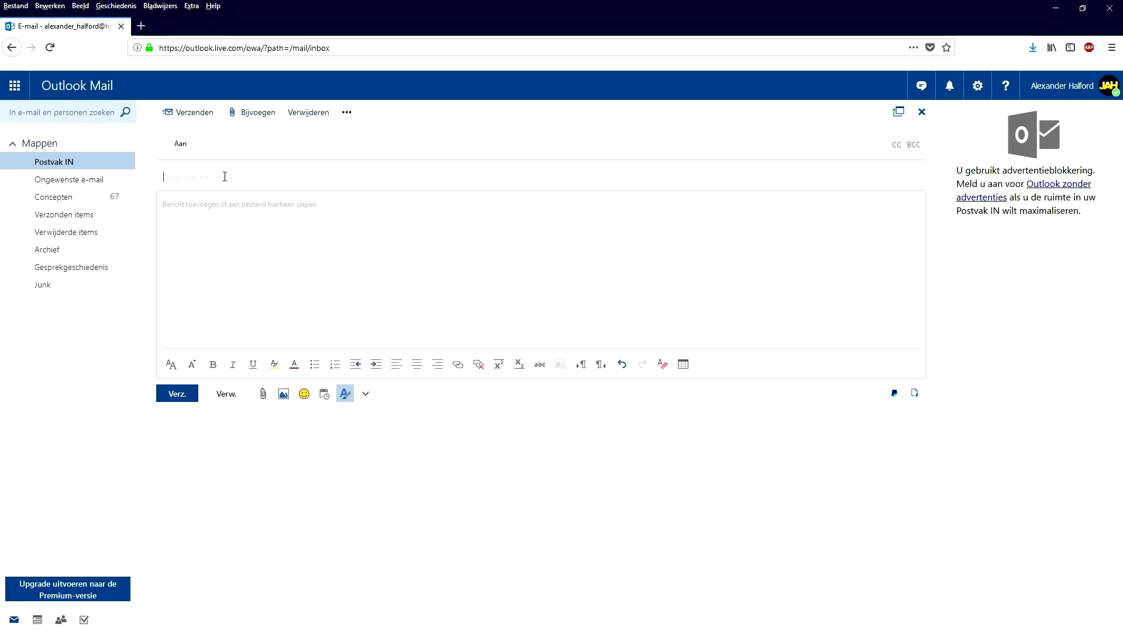
click(331, 248)
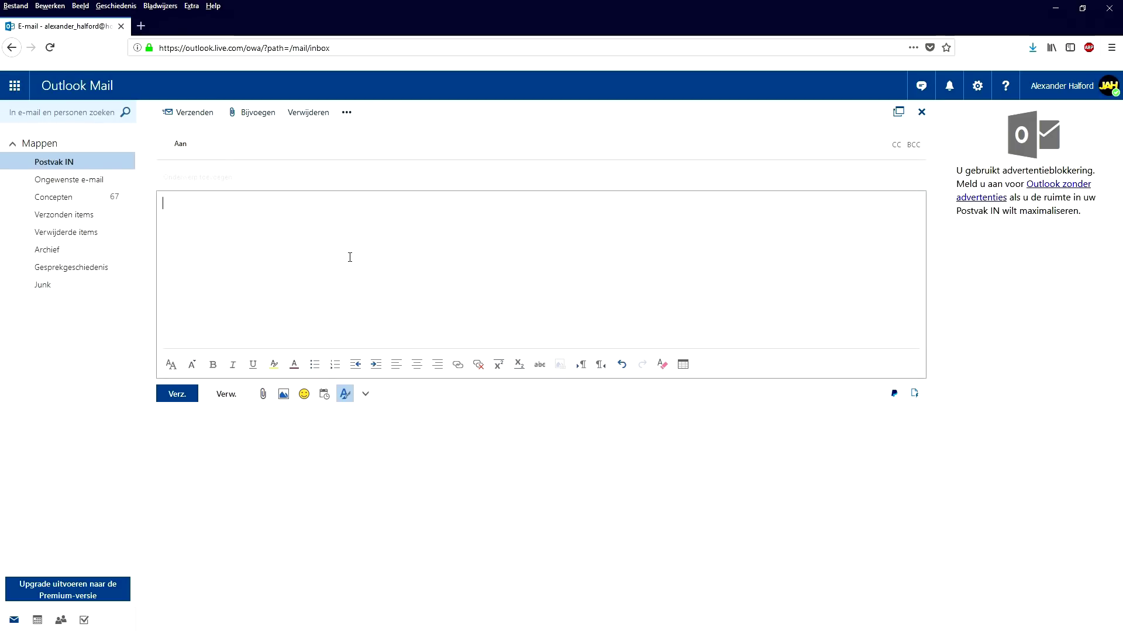
click(303, 173)
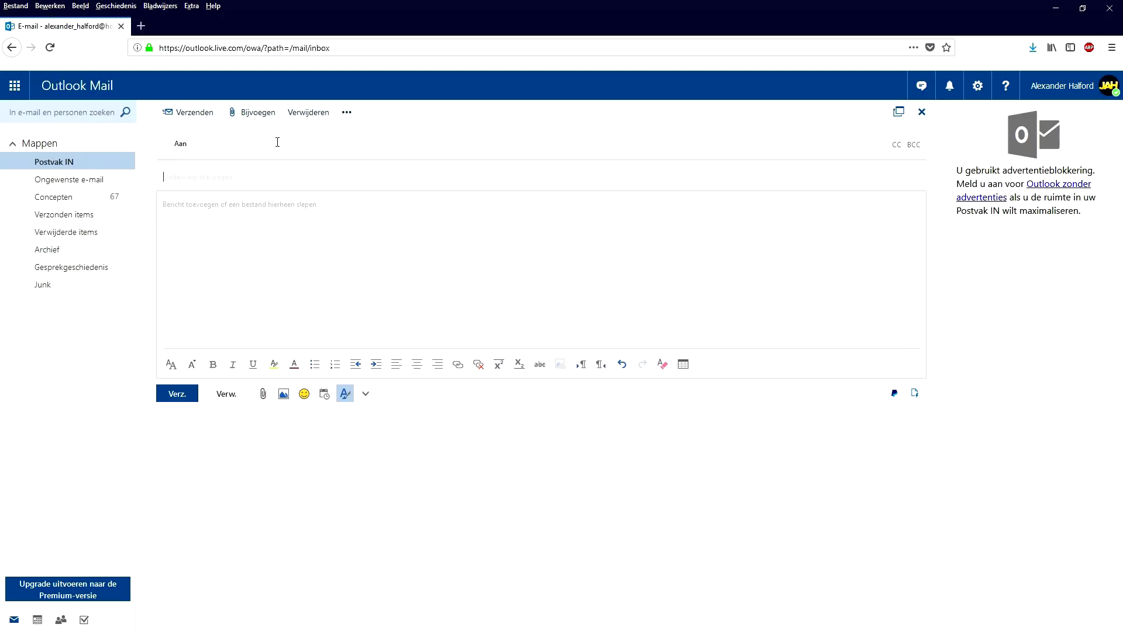
click(248, 144)
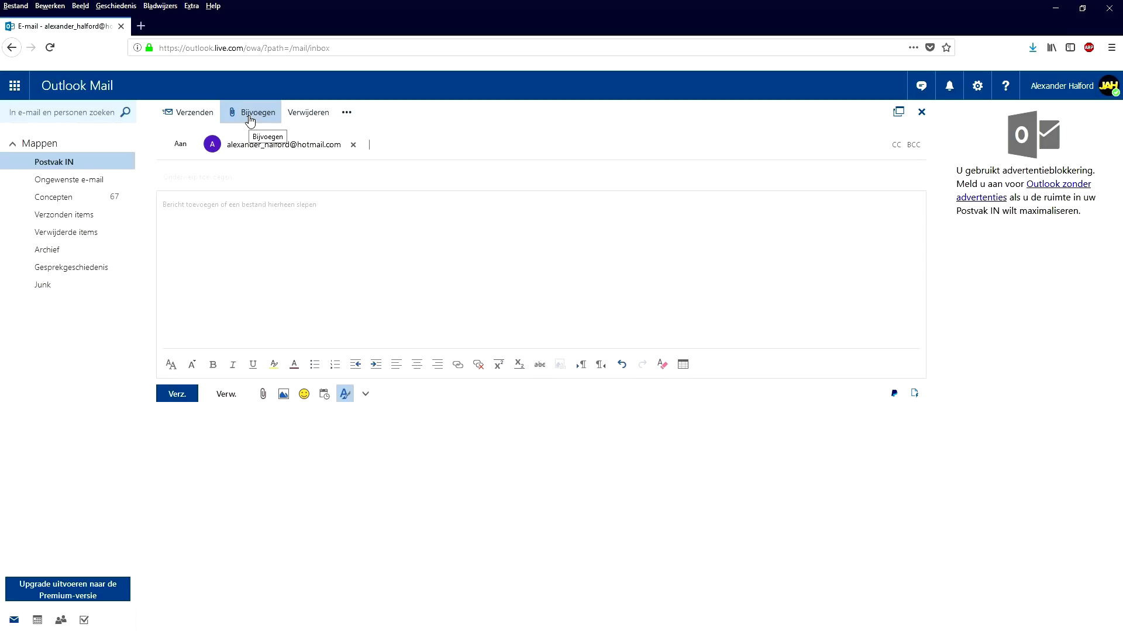
- Attach Instagram Story.jpg to the message as a copy
click(251, 121)
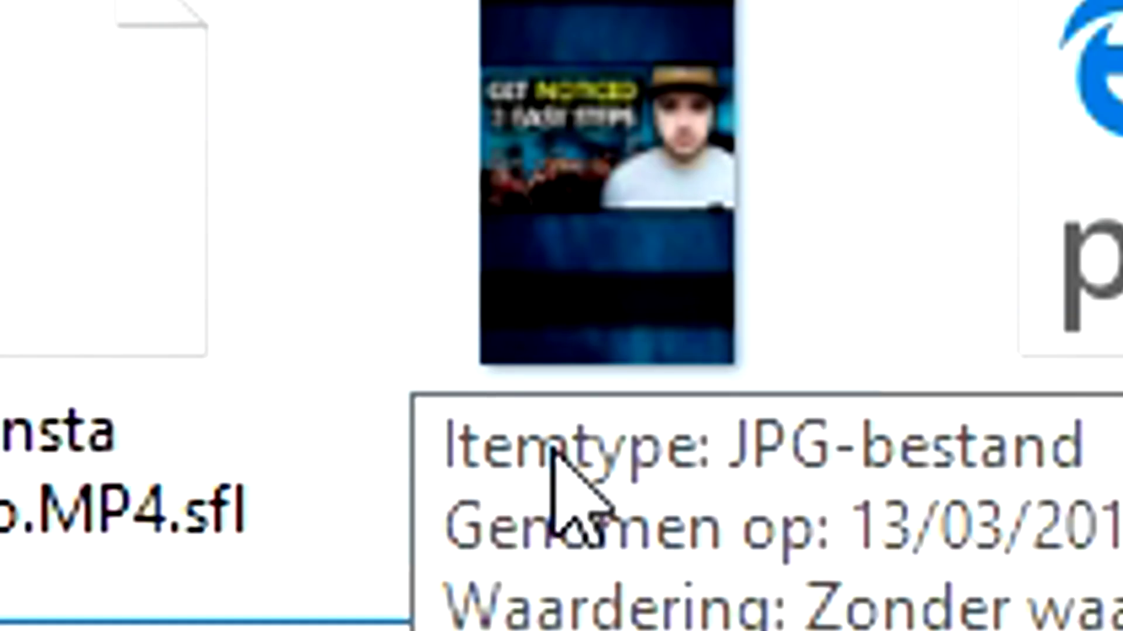
double_click(563, 251)
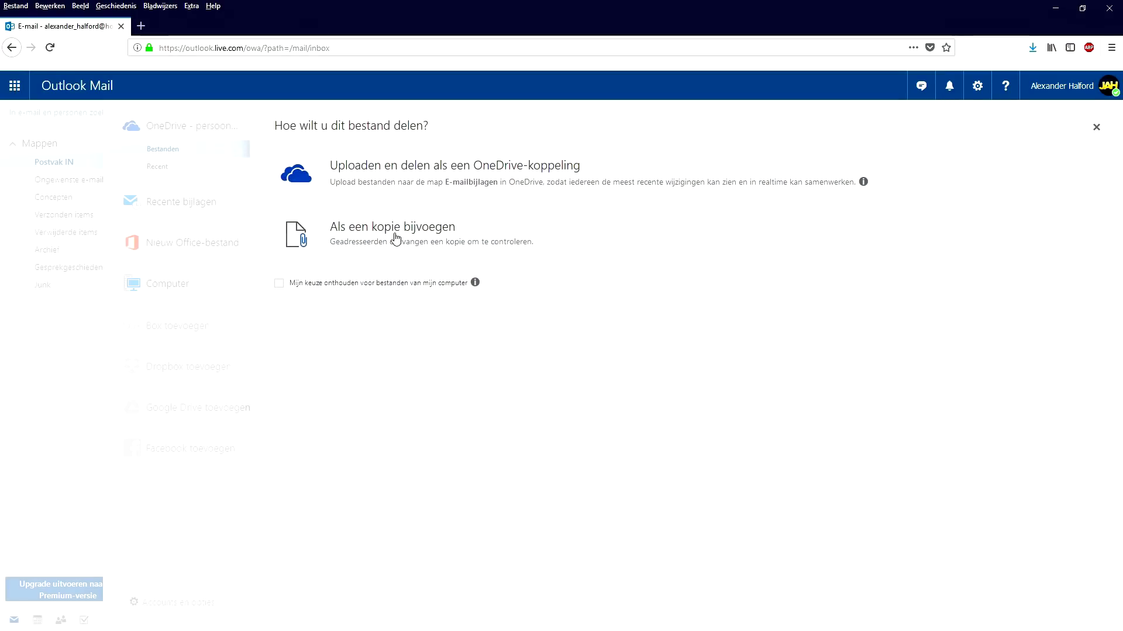
click(396, 238)
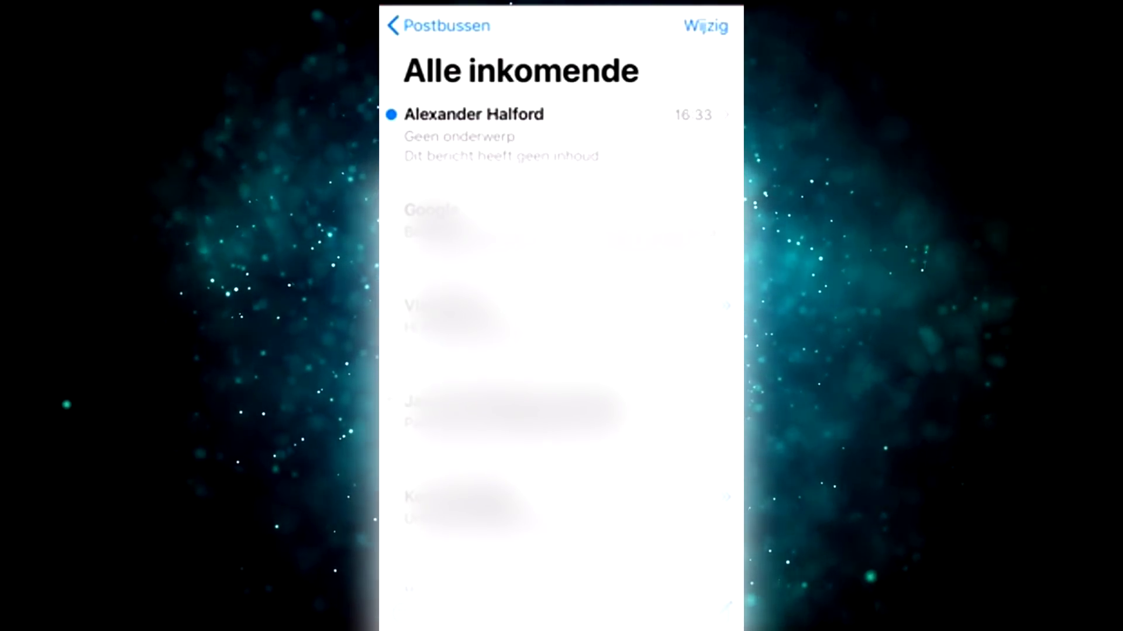
- Save the Story image from the e-mail with Bewaar afbeelding, then return to the home screen
scroll(561, 351, down, 3)
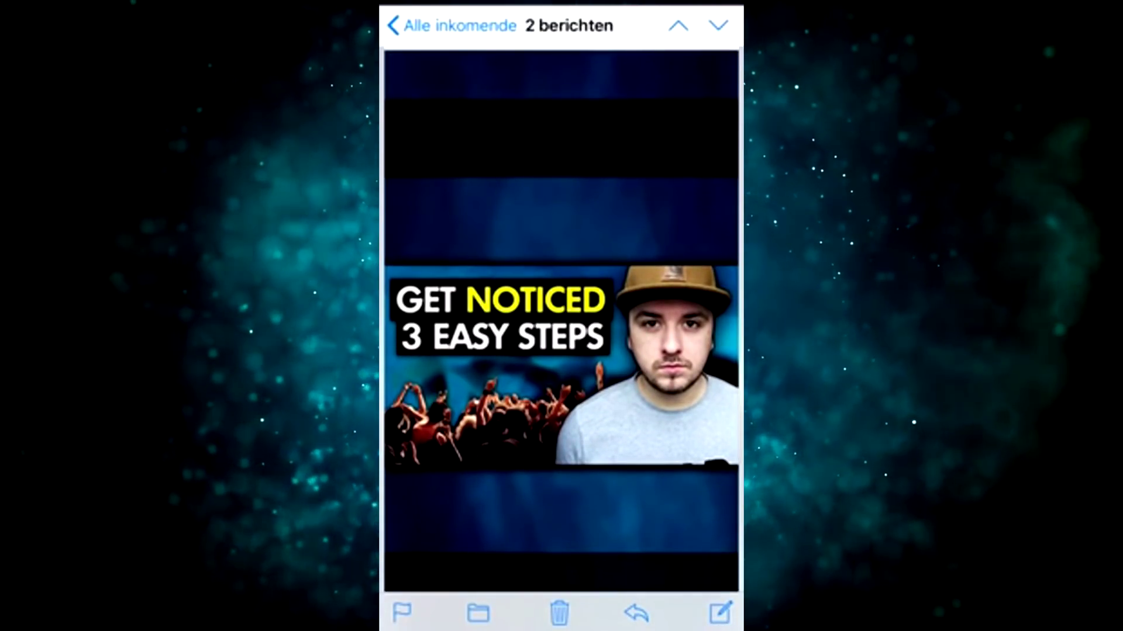
click(562, 368)
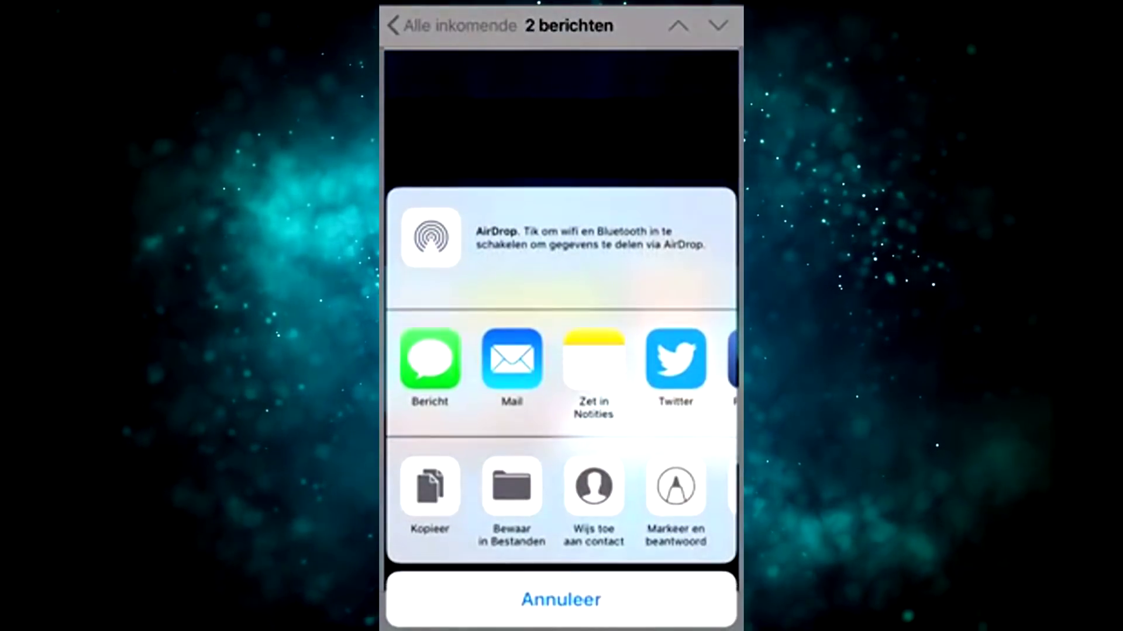
drag(643, 497, 400, 497)
click(562, 486)
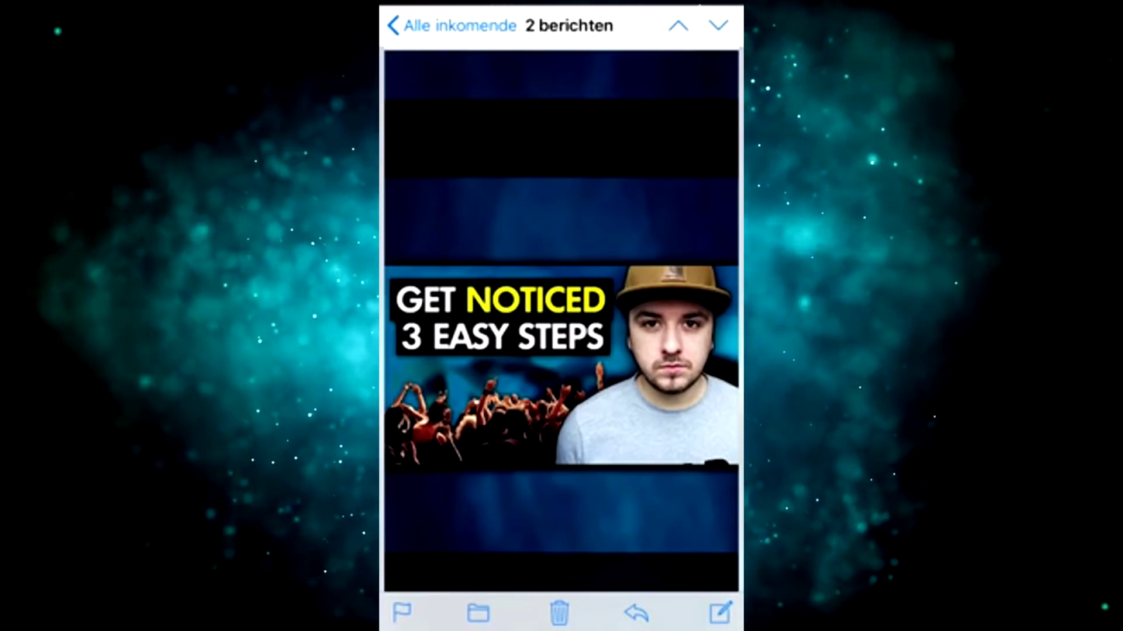
key(super)
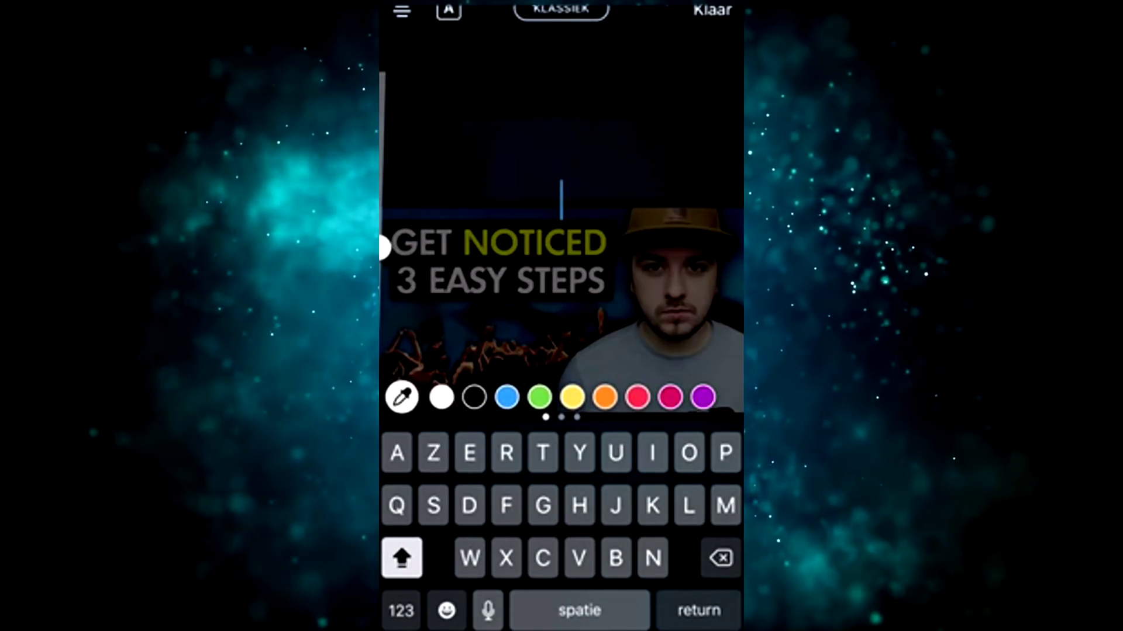
- Add the caption 'NEW VIDEO IS UP!' in Modern lettering at the top of the story
text(W VIDEO)
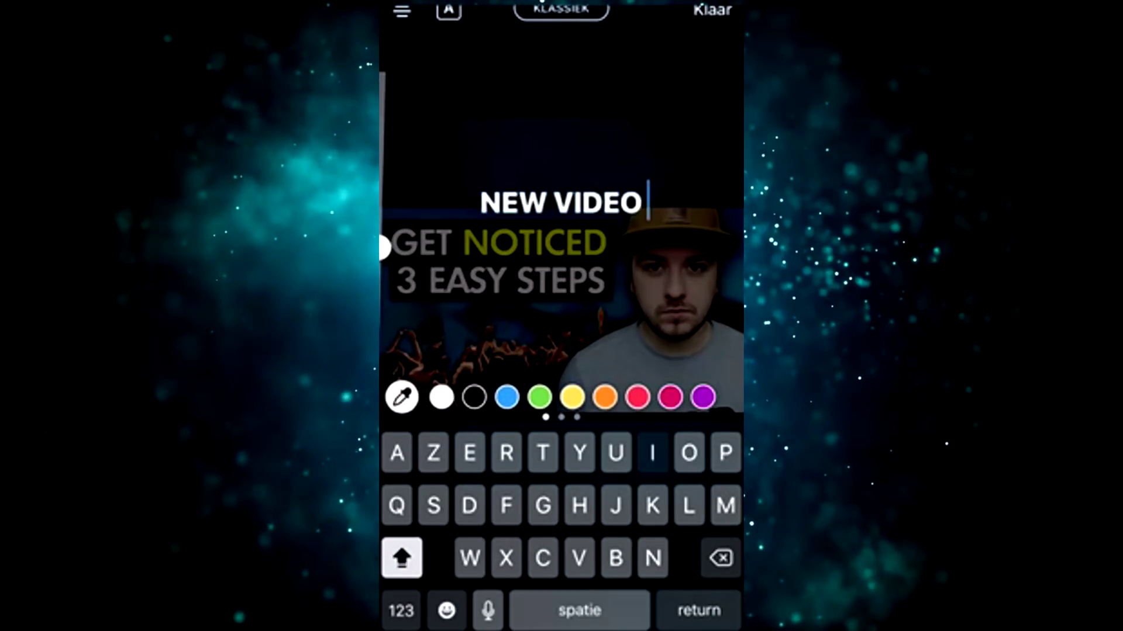
text( IS UP!)
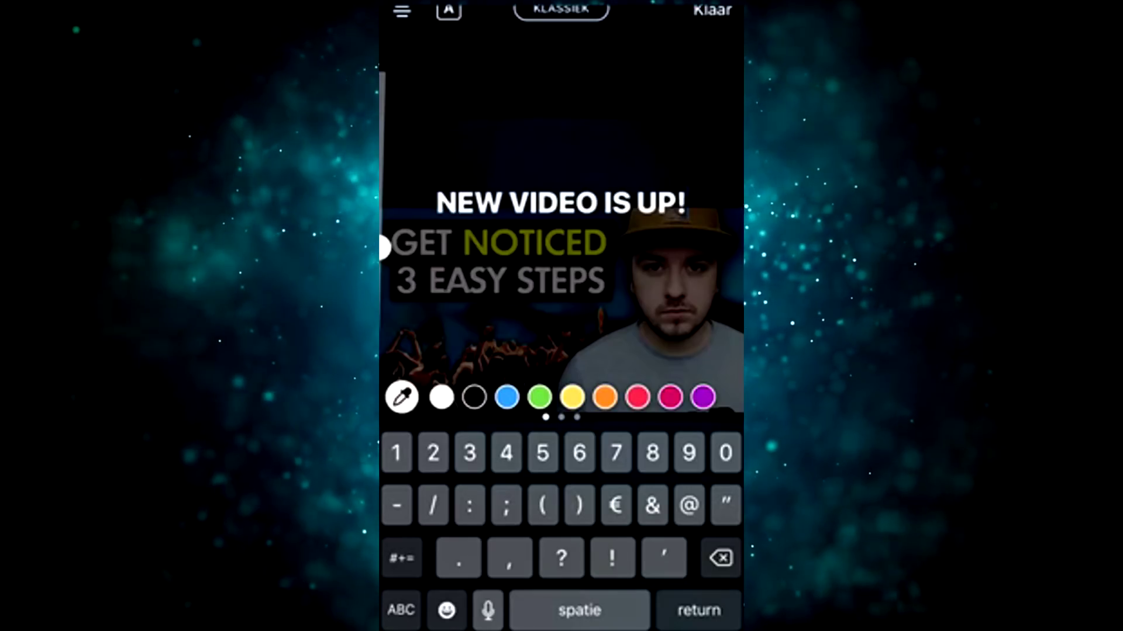
click(561, 9)
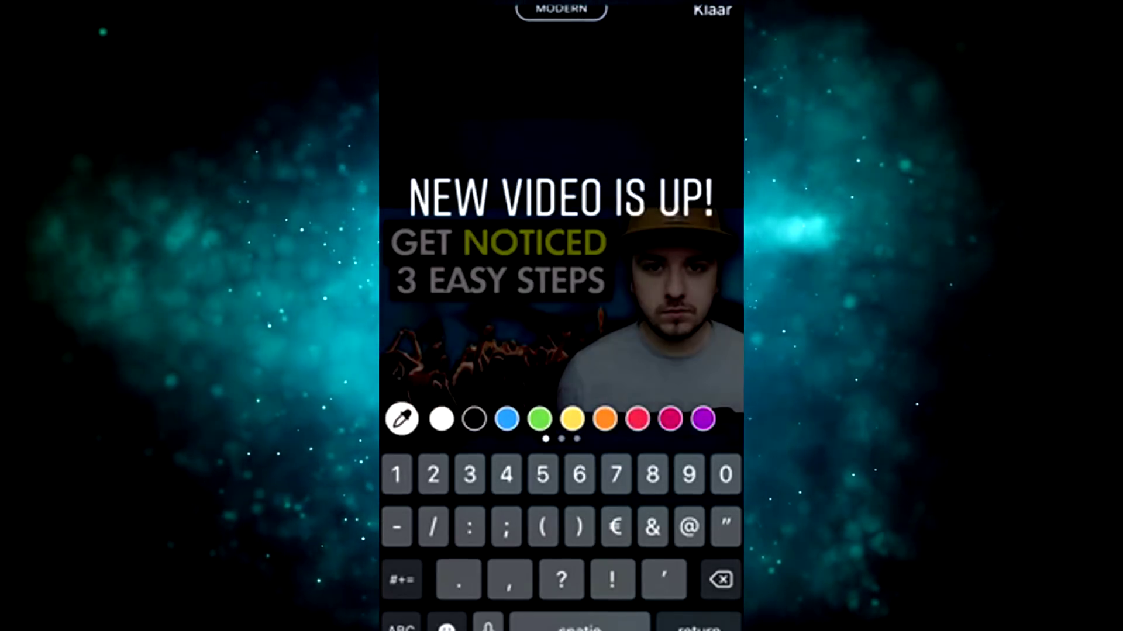
click(712, 10)
drag(561, 199, 561, 76)
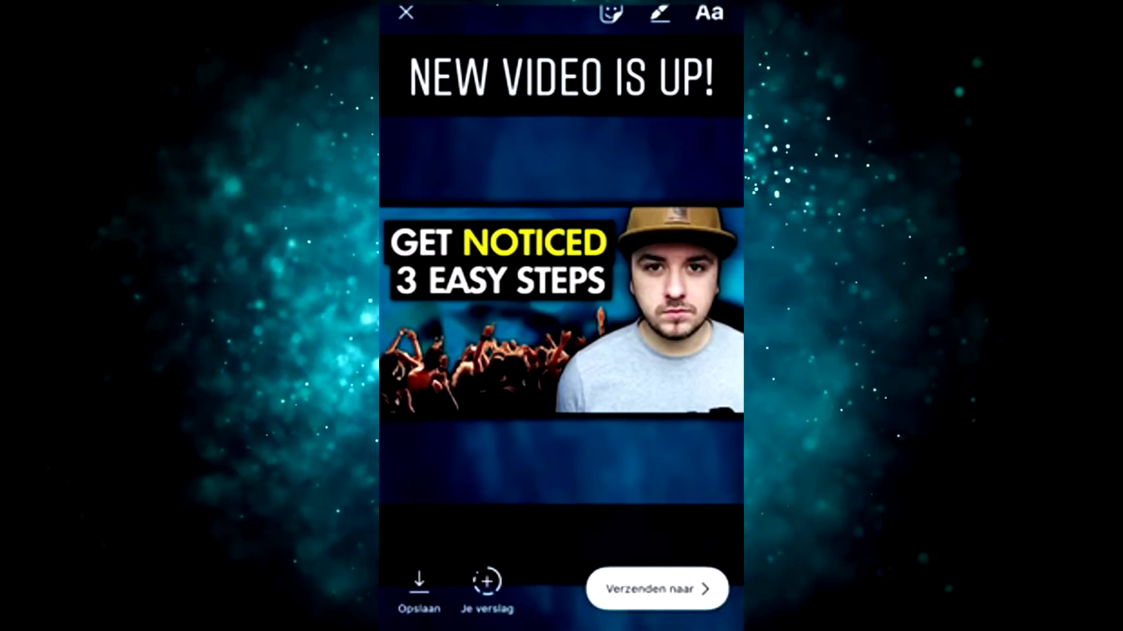
- Add a 'LINK IN BIO' caption and place it just above the thumbnail
click(561, 196)
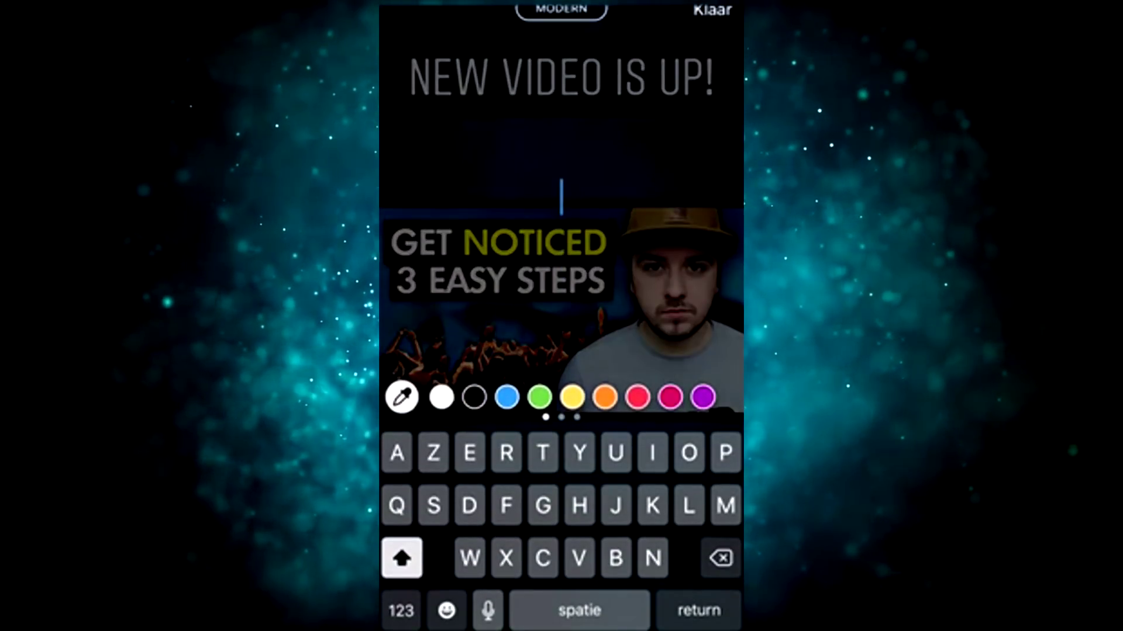
text(LINK IN BIO)
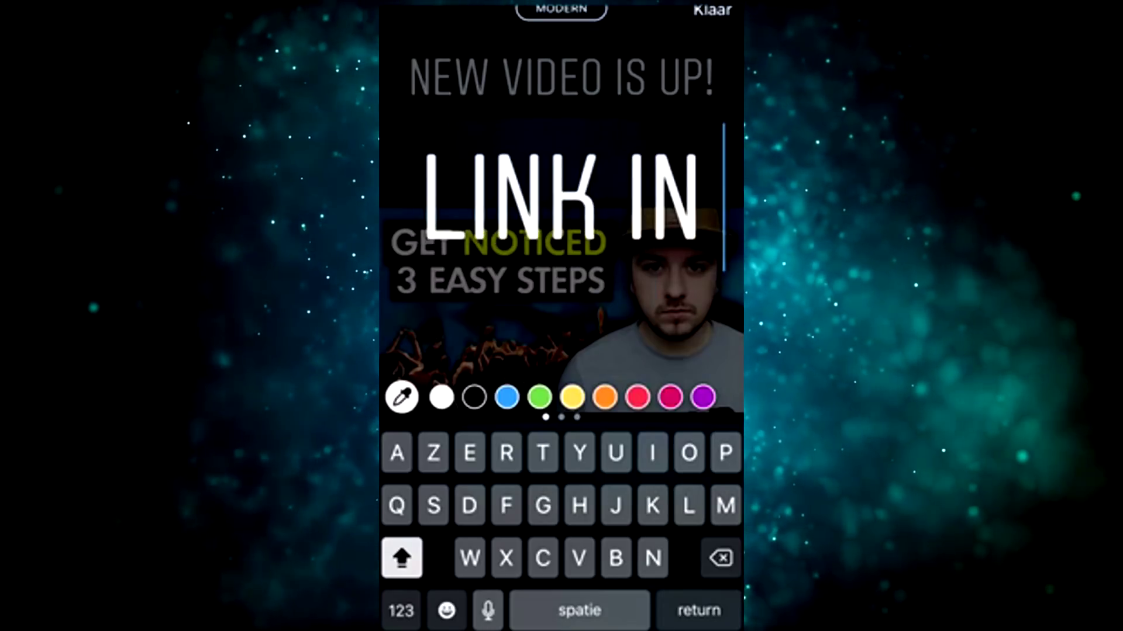
click(711, 9)
drag(561, 188, 560, 536)
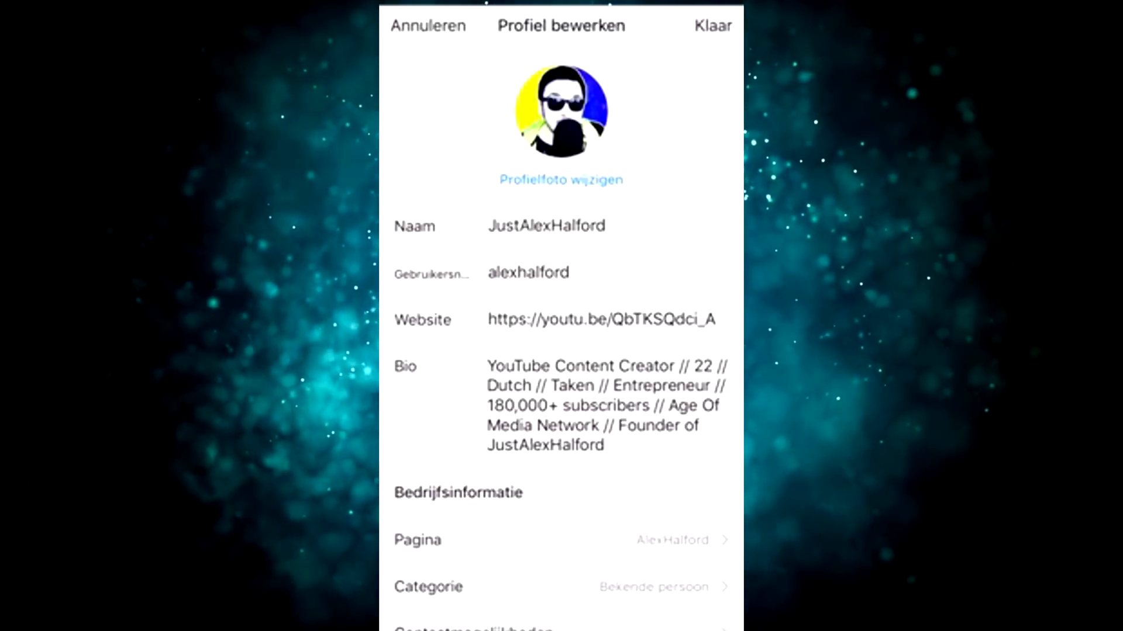
- Delete the old YouTube URL from the Website field in Edit Profile
click(602, 319)
click(711, 318)
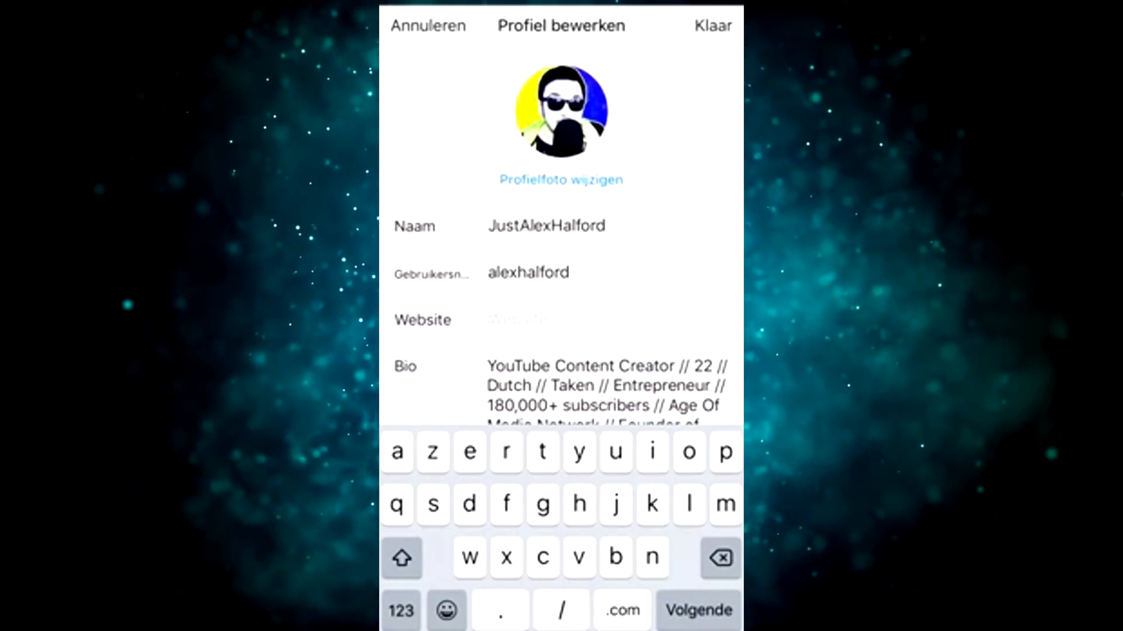